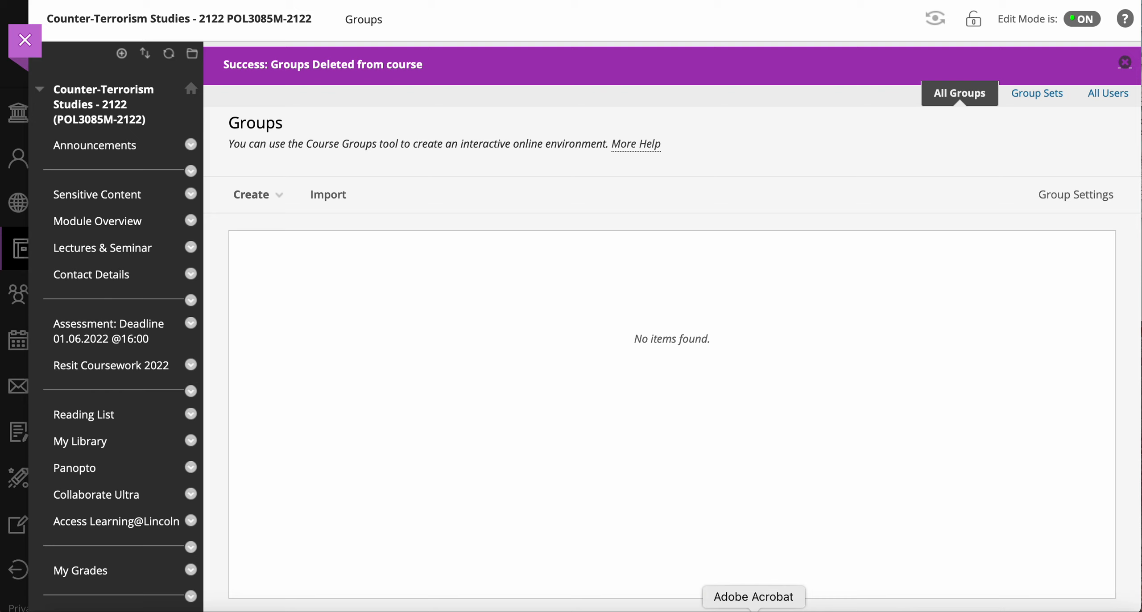
- Start a manual-enrolment group set and name it Marking
click(263, 195)
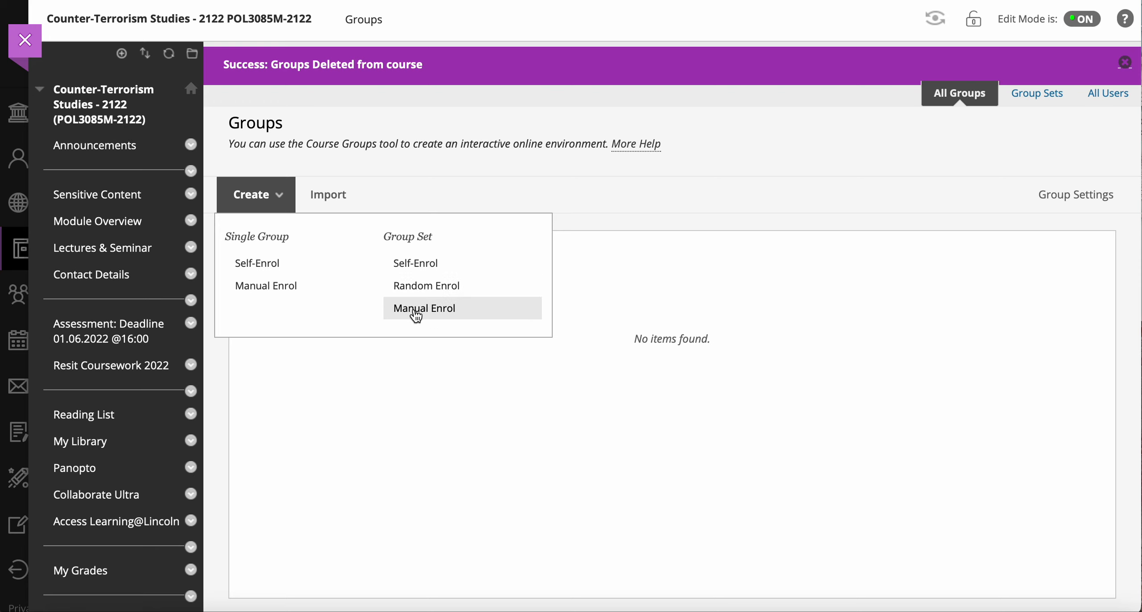
click(415, 314)
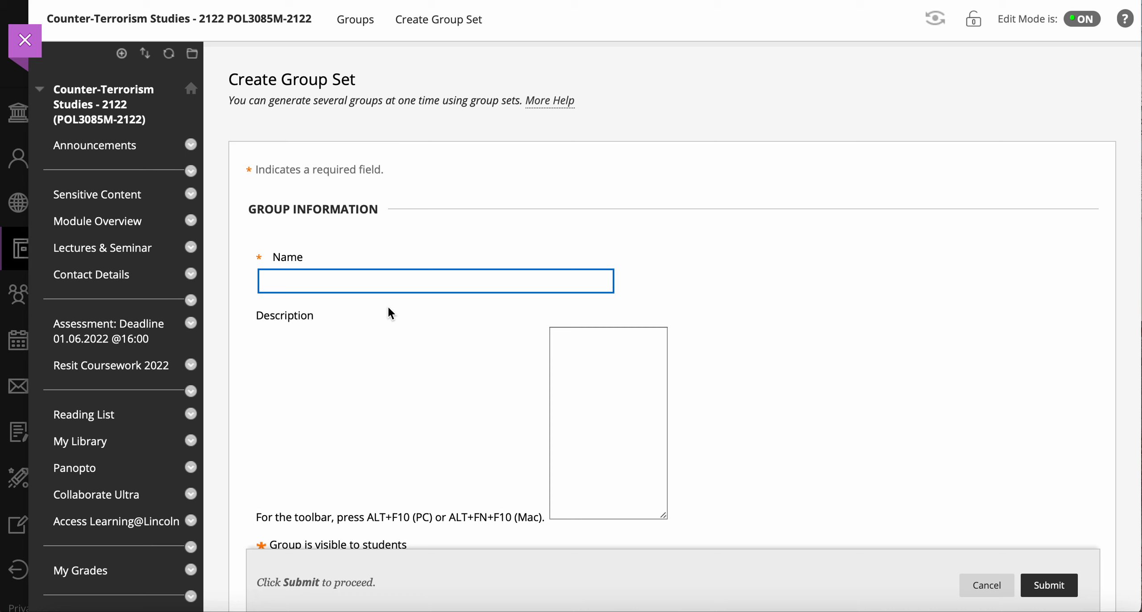
text(TEst )
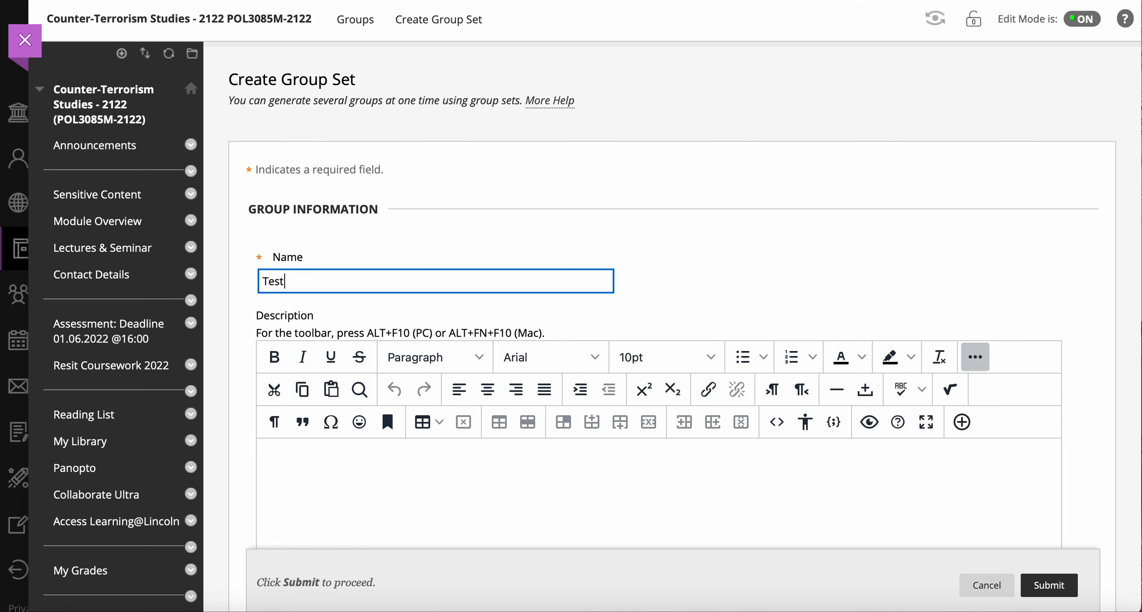
text(Marking)
- Set the number of groups to 3 and create the Marking group set
scroll(421, 458, down, 15)
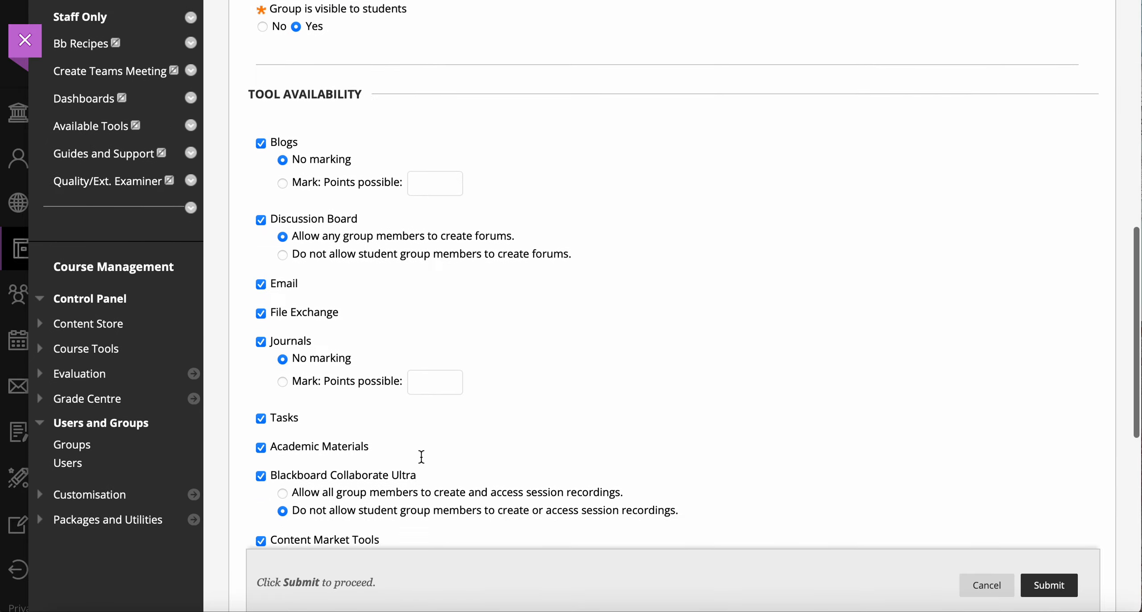
scroll(421, 457, down, 7)
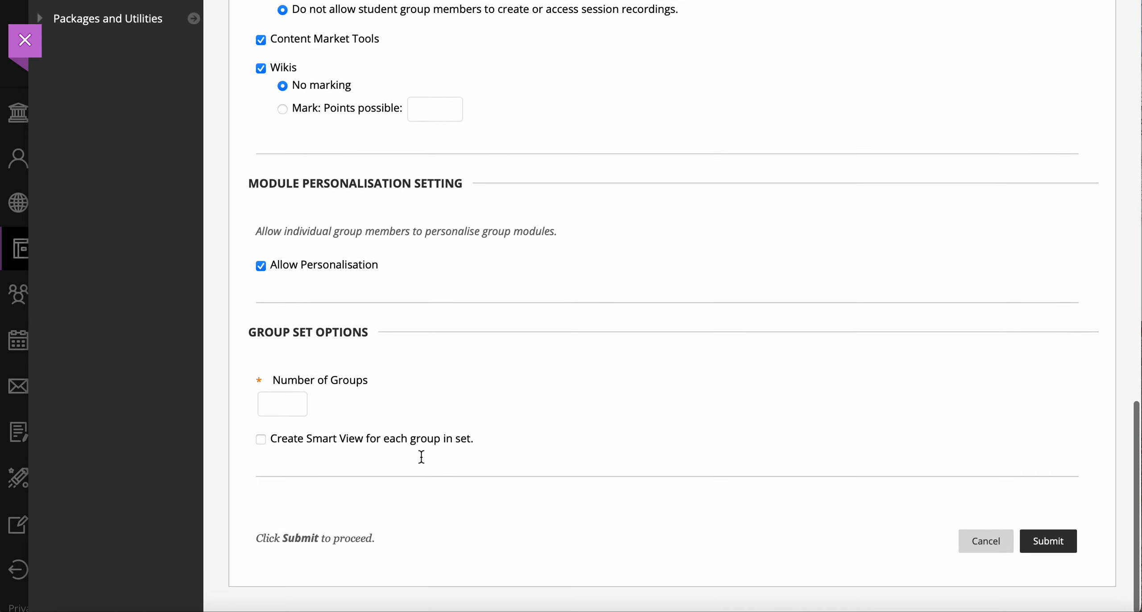
click(287, 399)
text(5)
key(BackSpace)
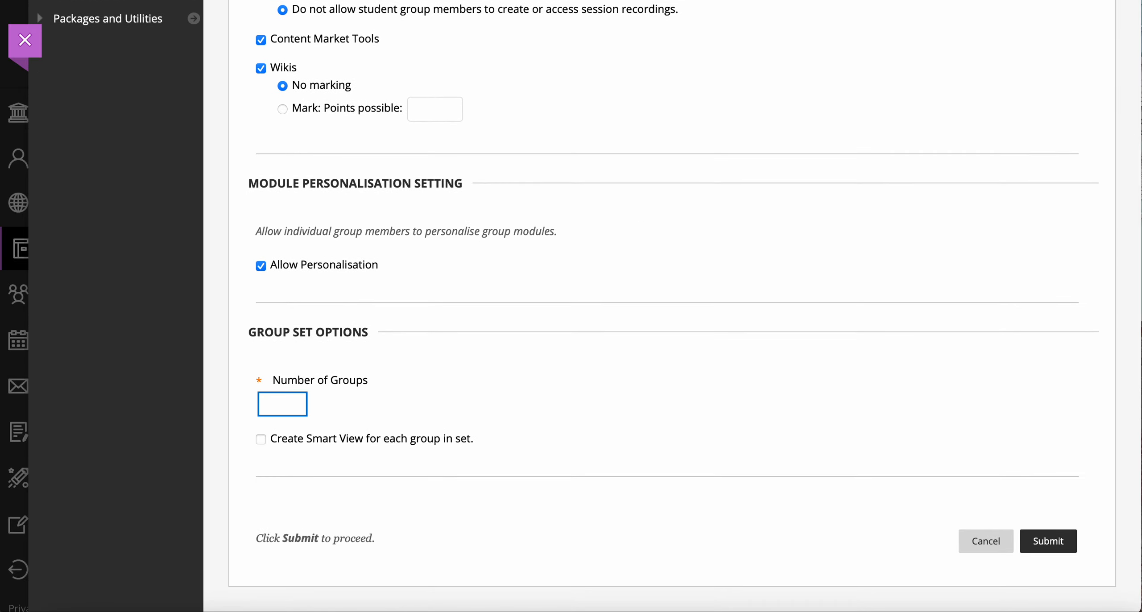
click(756, 388)
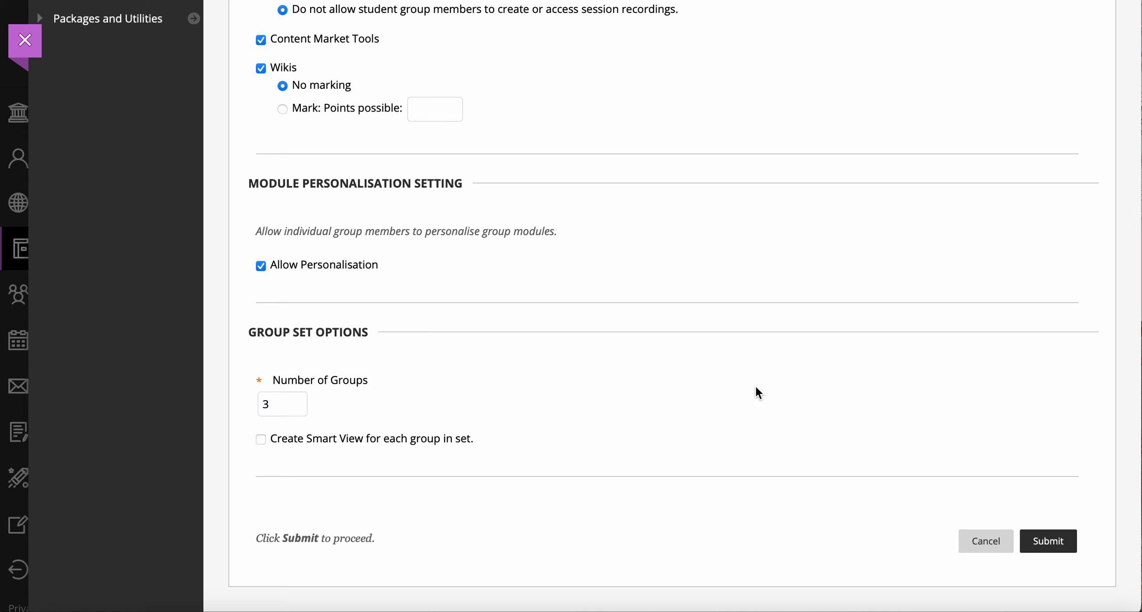
click(1050, 542)
- Try to rename the Marking 1 and Marking 2 groups after their markers, and discard the enrolment edits
scroll(622, 455, down, 5)
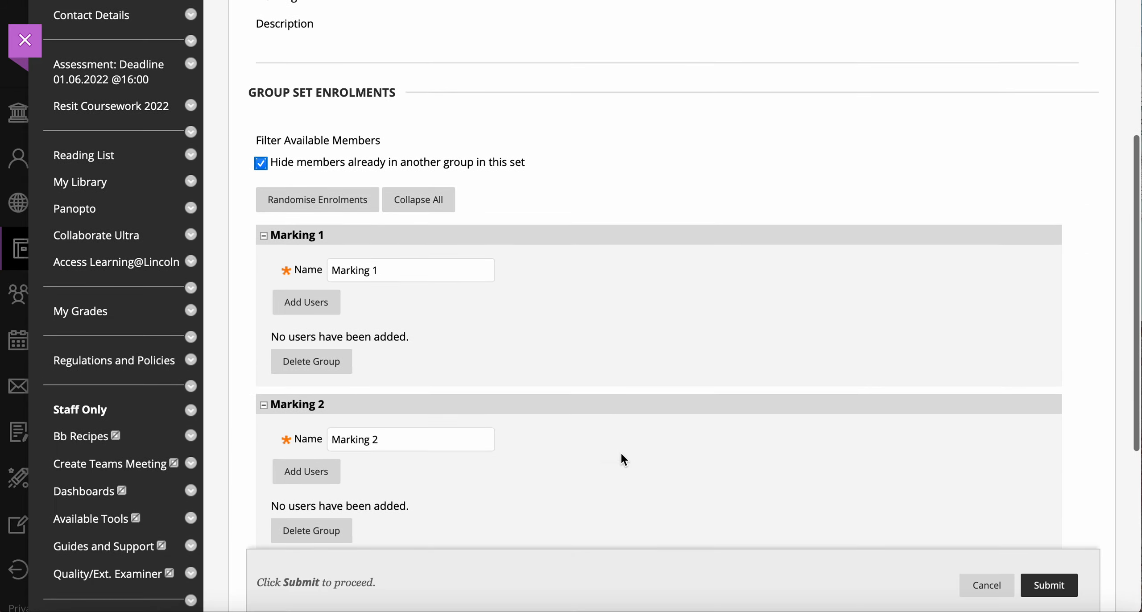
triple_click(396, 271)
text(Joshua )
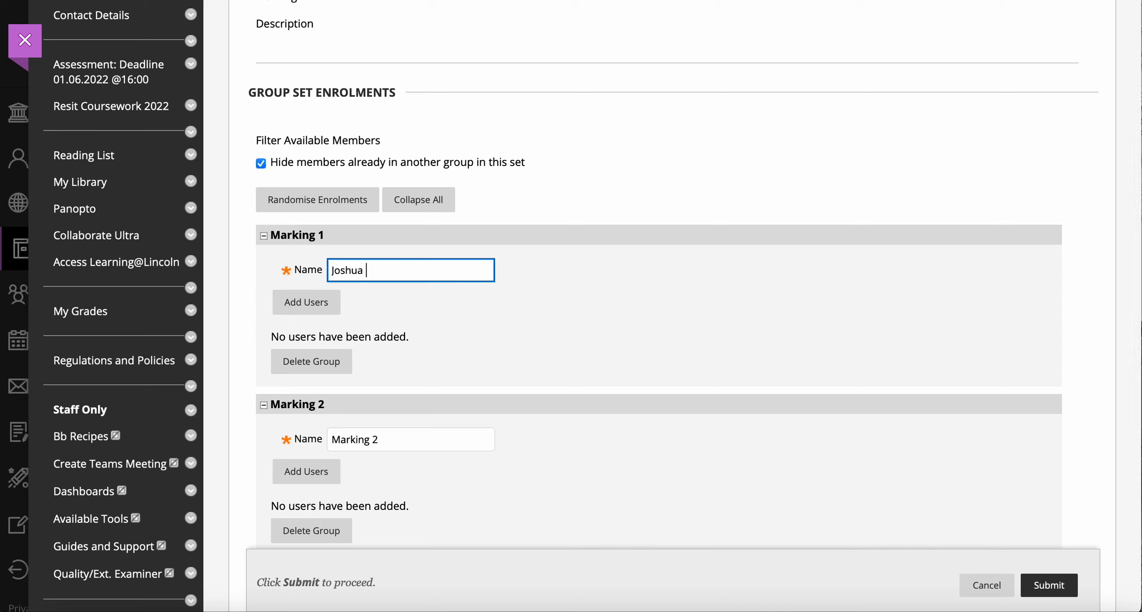
text('s Group)
triple_click(400, 440)
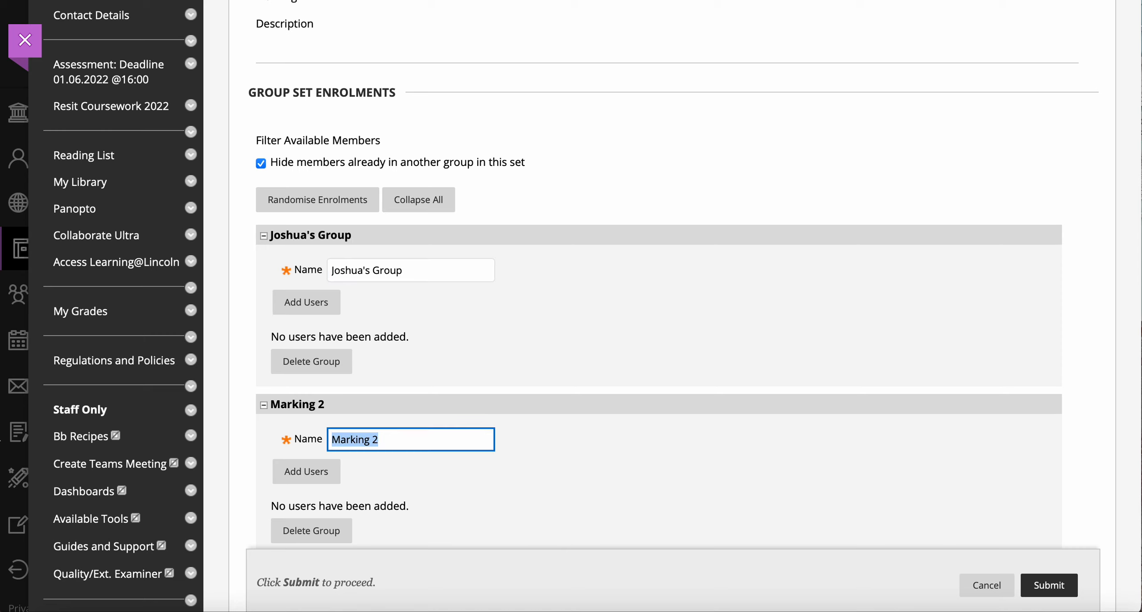
text(Sam's Group)
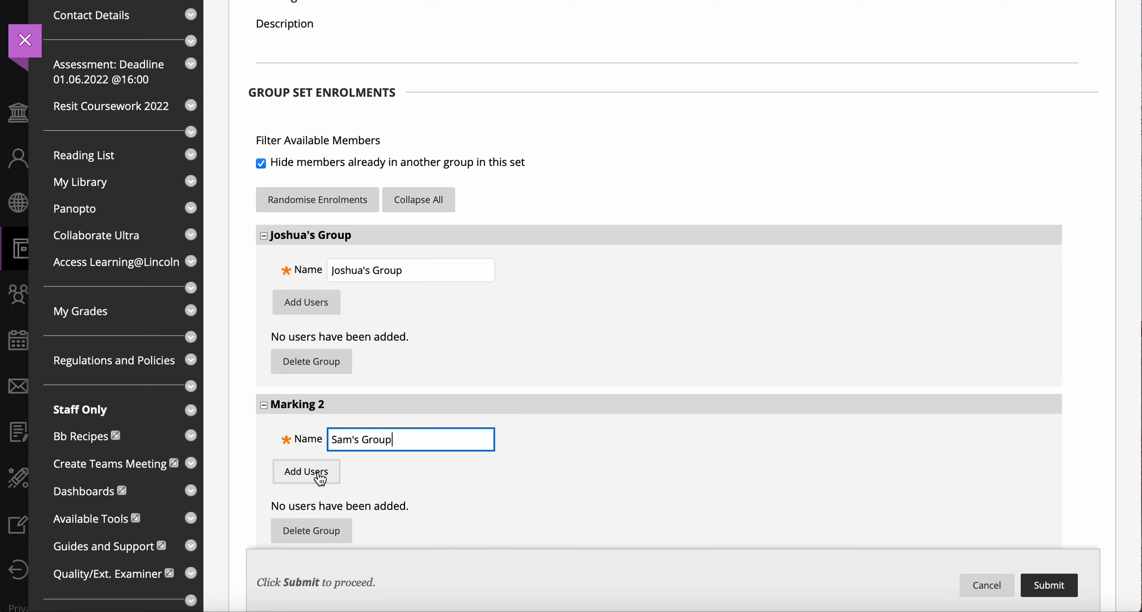
scroll(501, 481, down, 3)
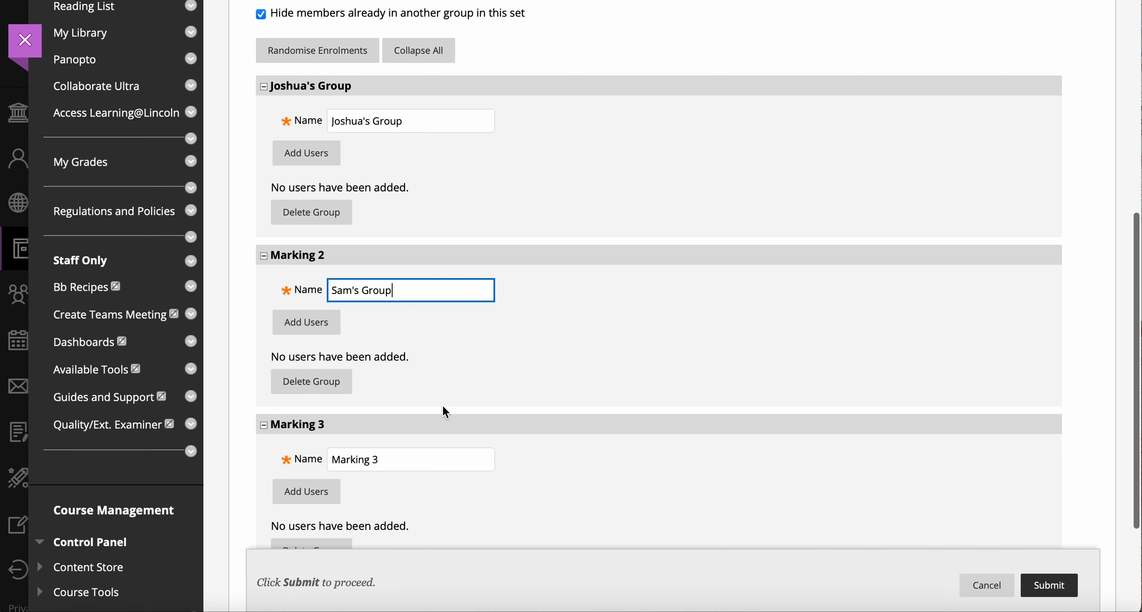
scroll(442, 403, down, 2)
scroll(443, 406, up, 1)
scroll(443, 406, up, 2)
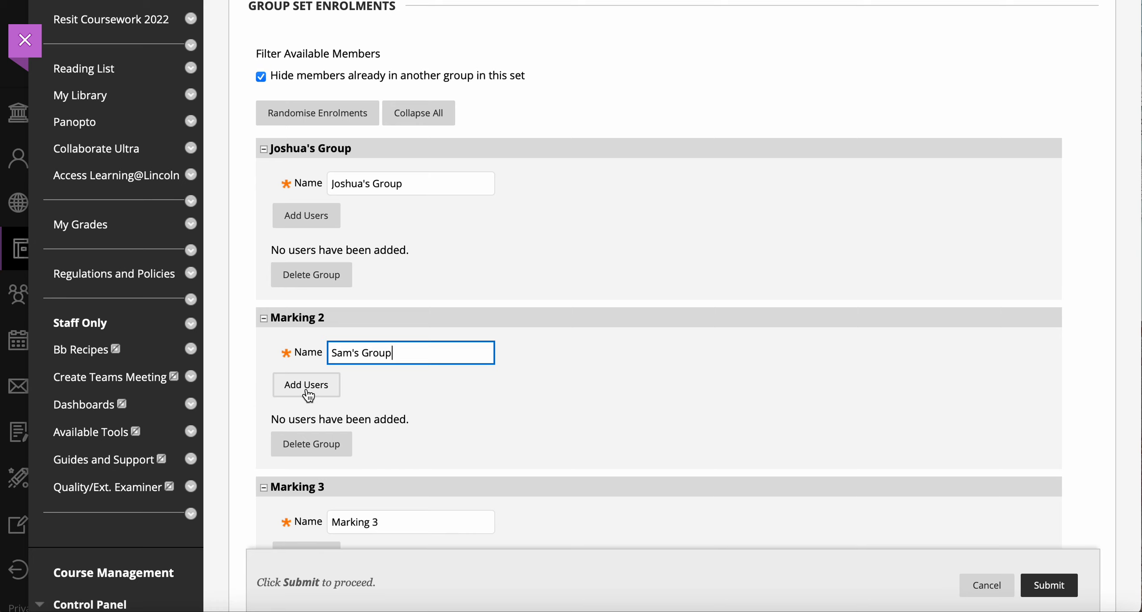
click(987, 589)
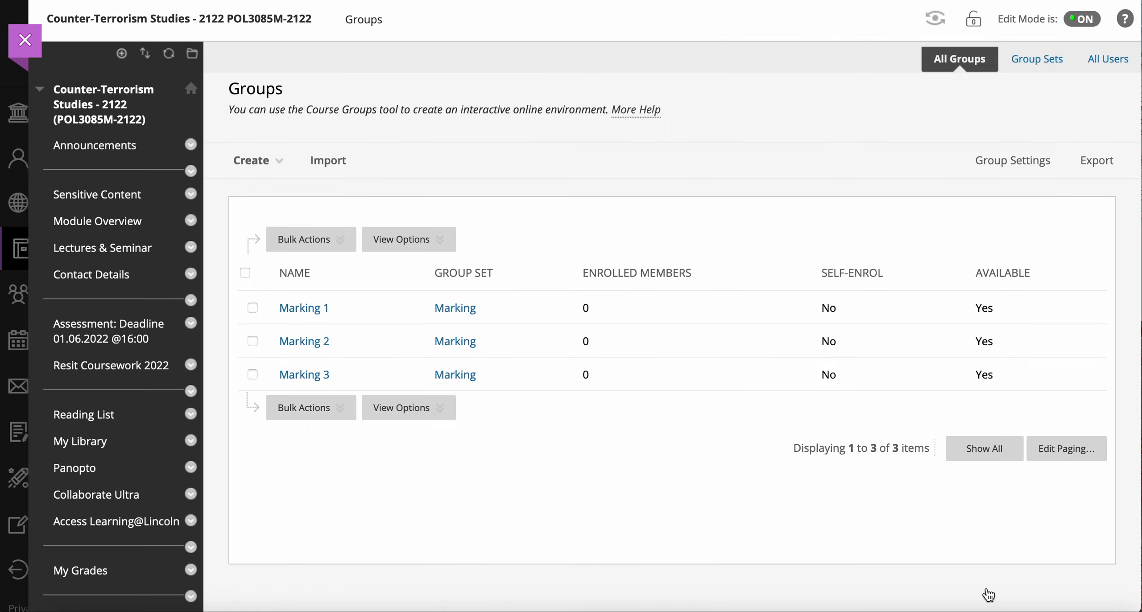
- Delete all three groups of the Marking group set from the course
click(245, 273)
click(300, 408)
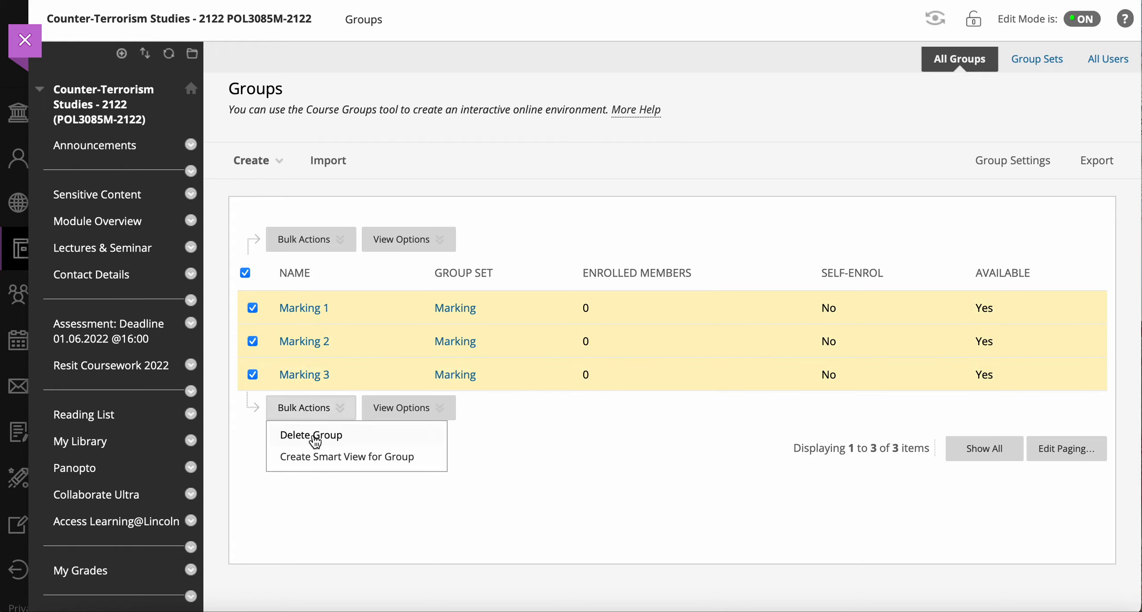
click(316, 439)
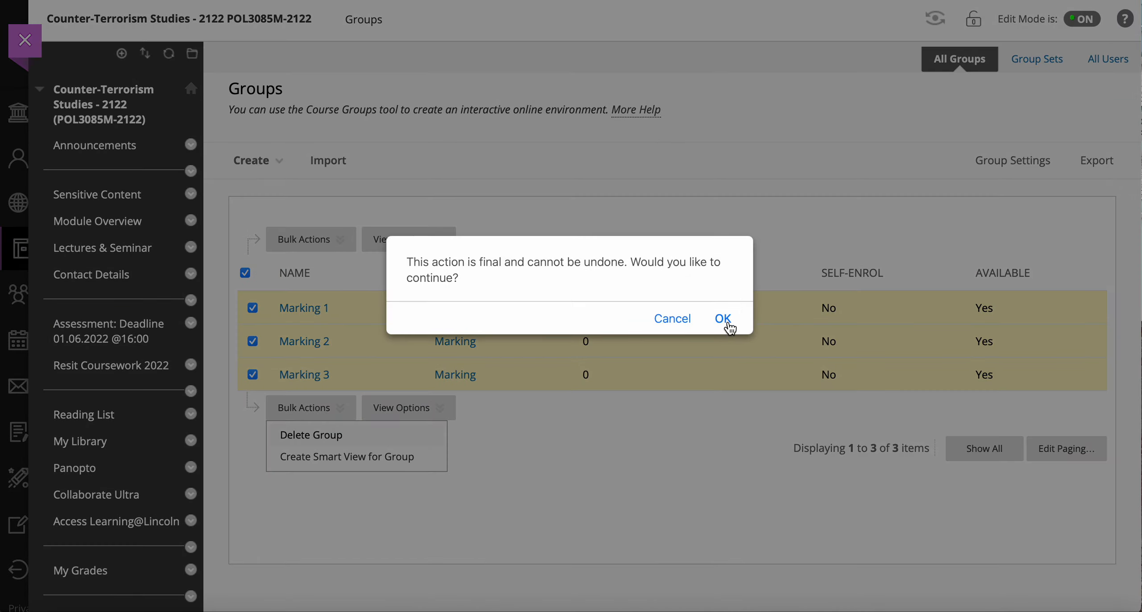
click(725, 321)
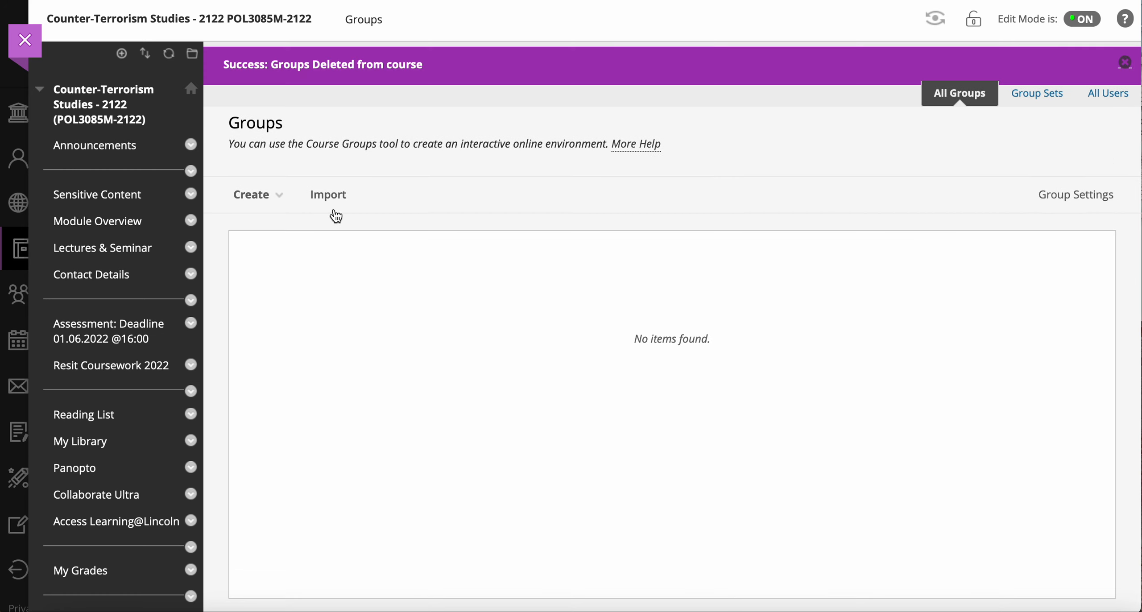
- Start a random-enrolment group set and name it Marking Assessment 1
click(274, 208)
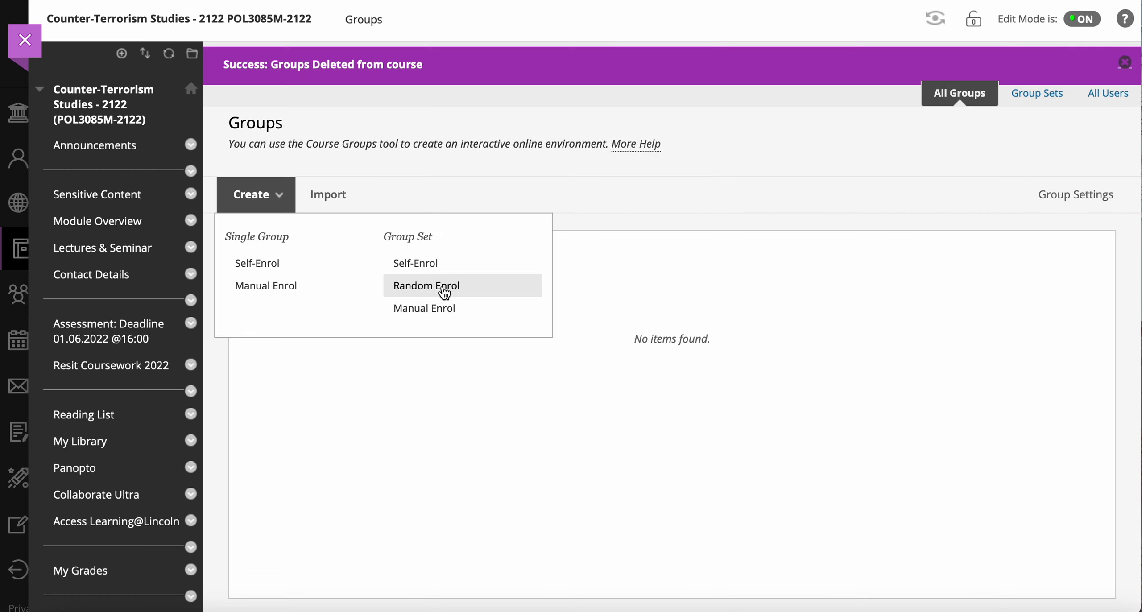
click(444, 292)
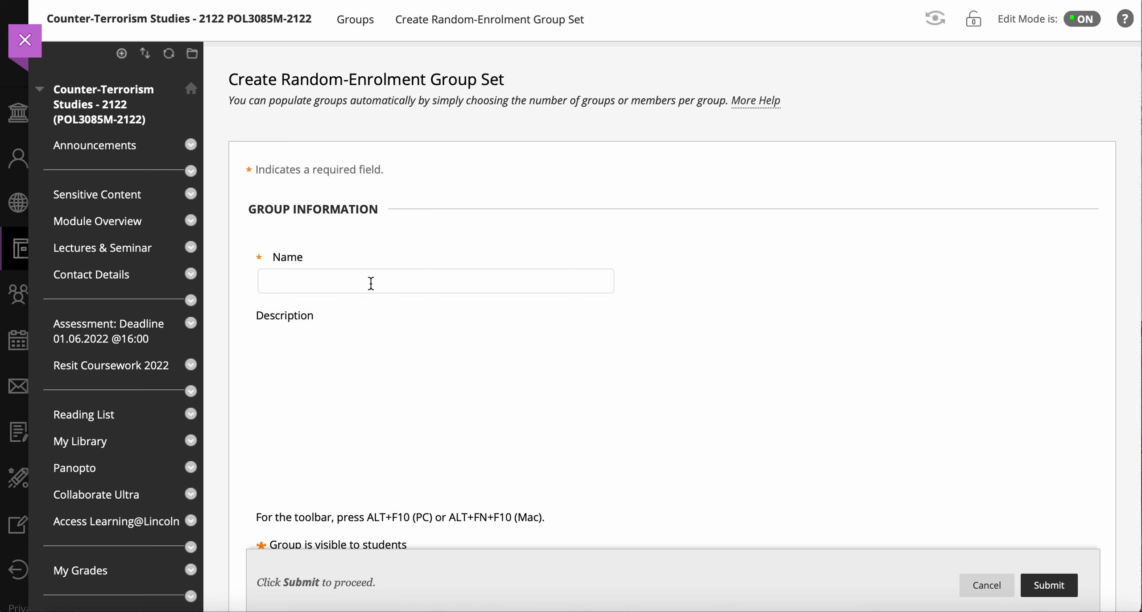
text(MArk)
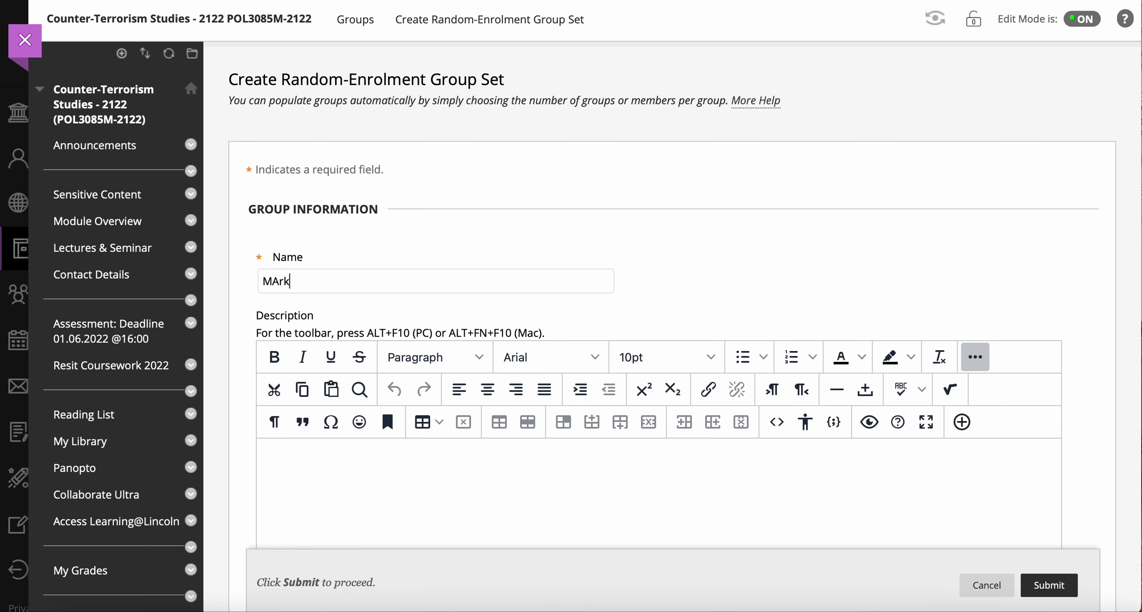
text(ing Assessment 1)
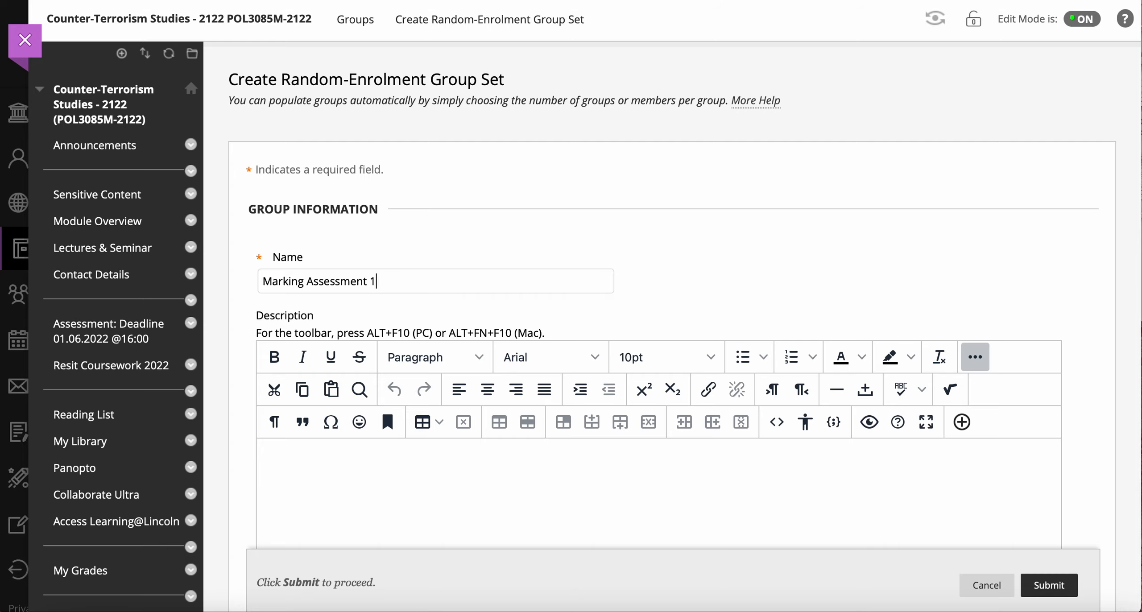
- Determine the membership by number of groups, set it to 2, and create the Marking Assessment 1 group set
scroll(473, 520, down, 10)
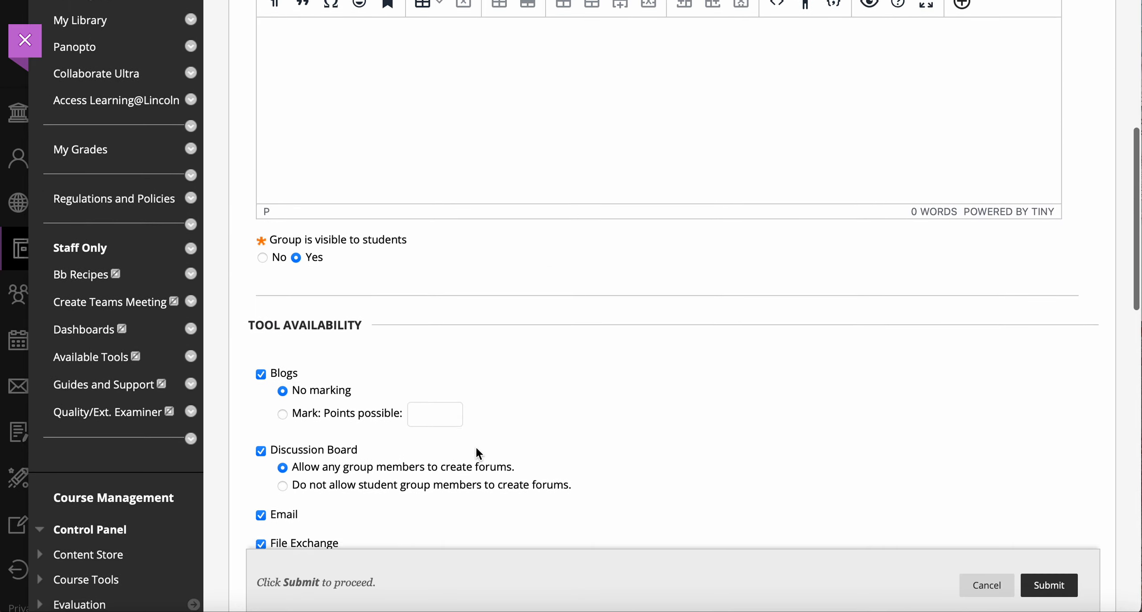
scroll(476, 450, down, 15)
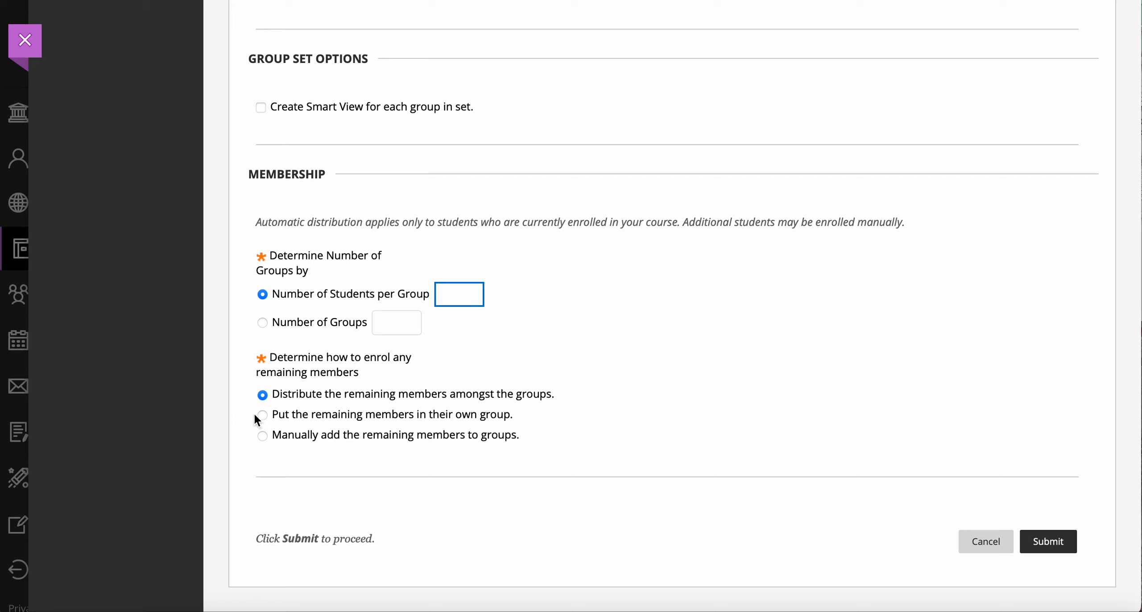
click(263, 322)
click(413, 320)
text(2)
click(1049, 541)
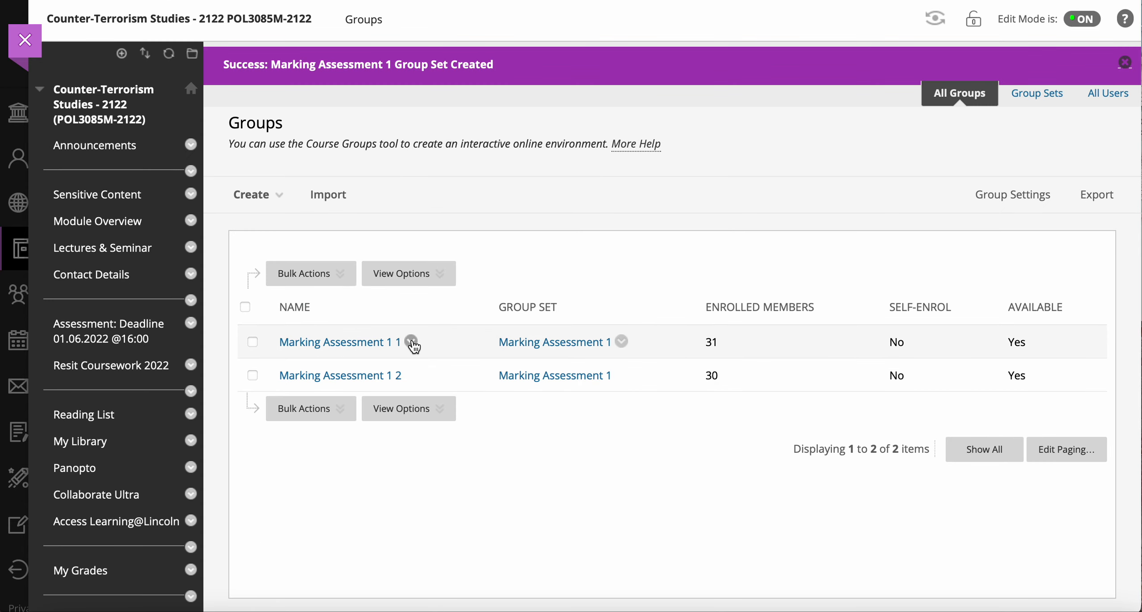
- Rename the Marking Assessment 1 1 group to its marker's first name followed by Group, and save it
click(411, 342)
click(444, 427)
triple_click(378, 268)
text(Joshua)
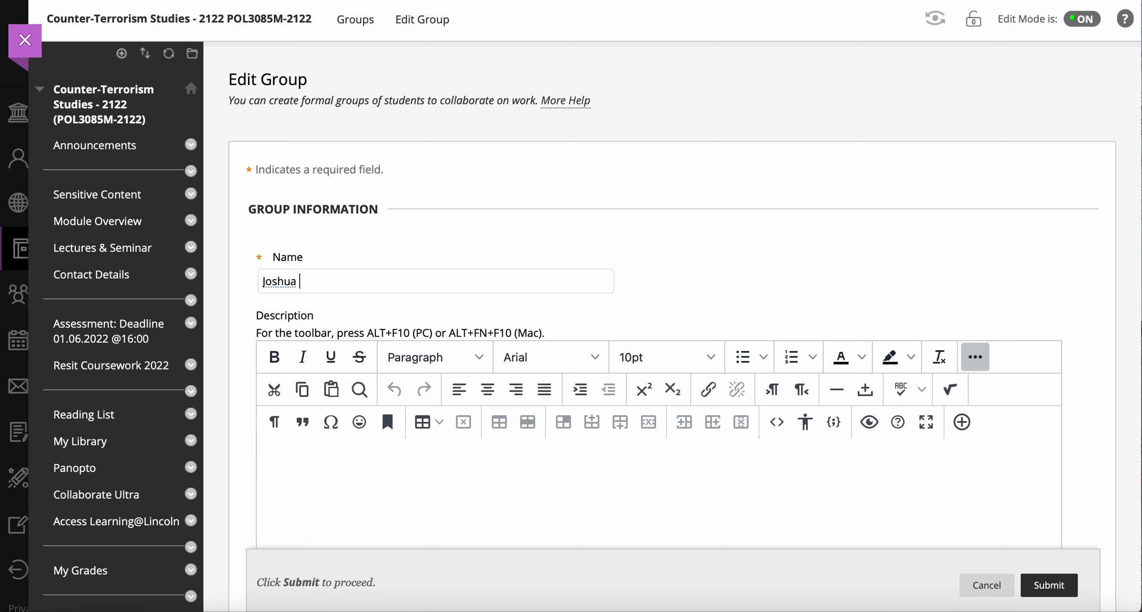
text( Group)
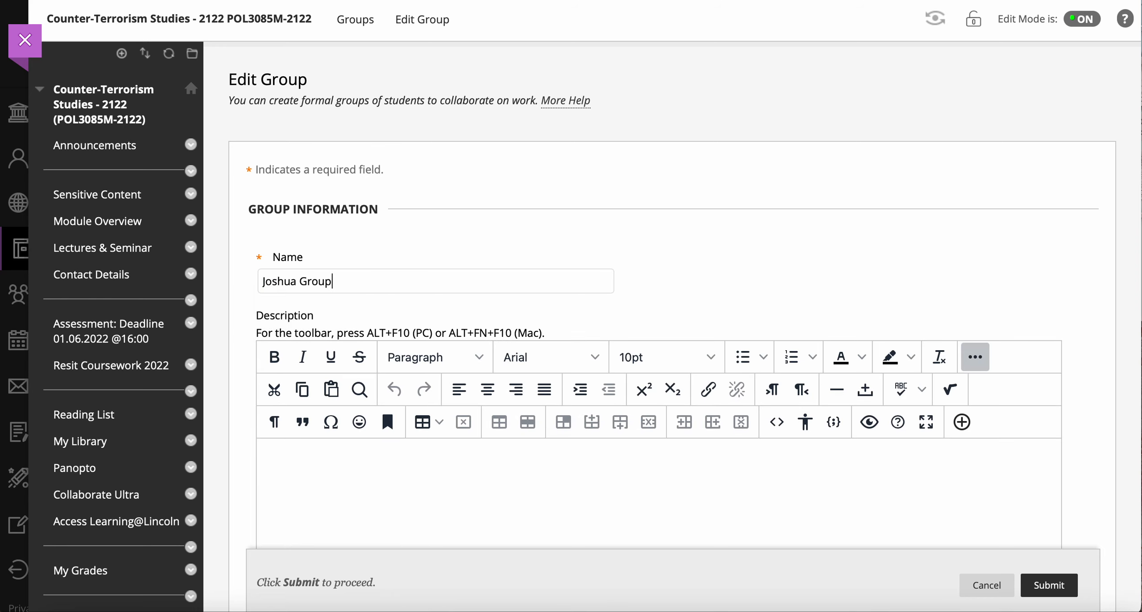
click(1049, 585)
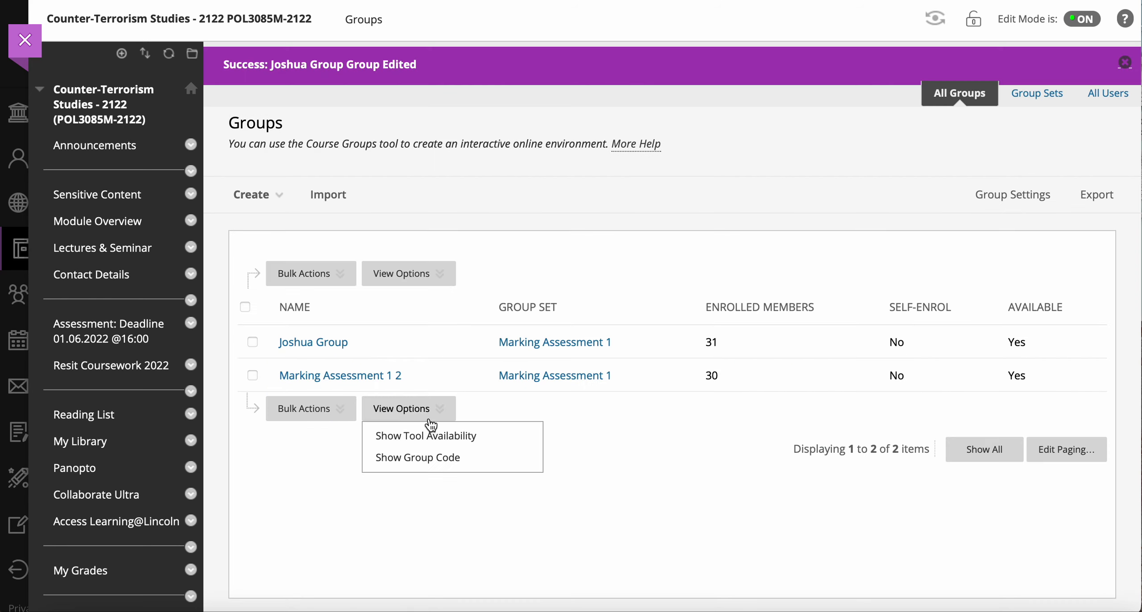
- Rename the Marking Assessment 1 2 group to its marker's first name in possessive form plus Group, and save it
click(412, 377)
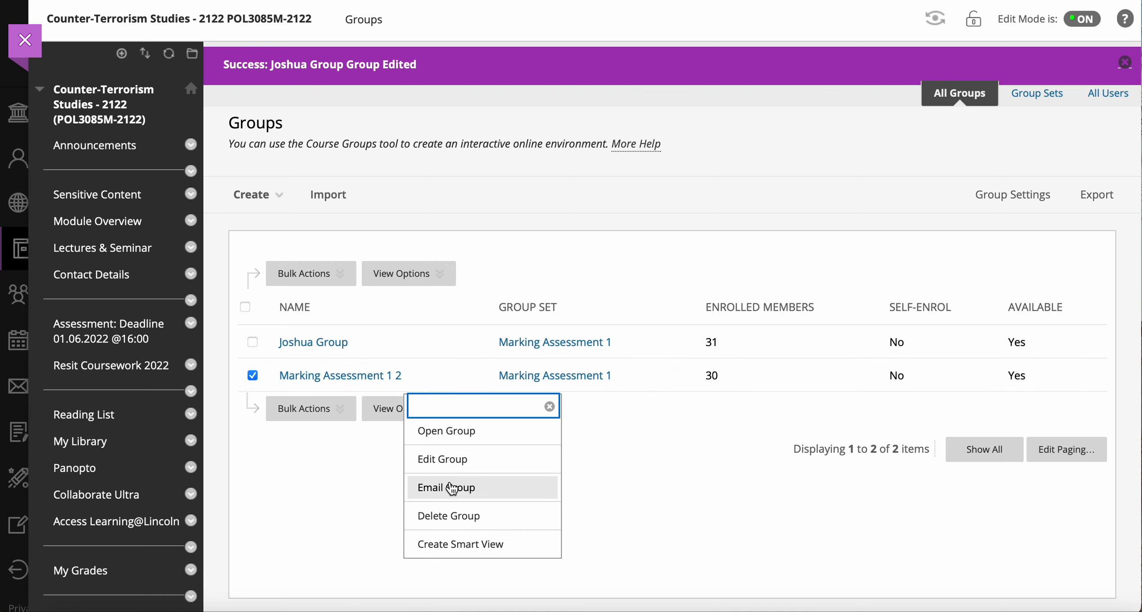
click(447, 460)
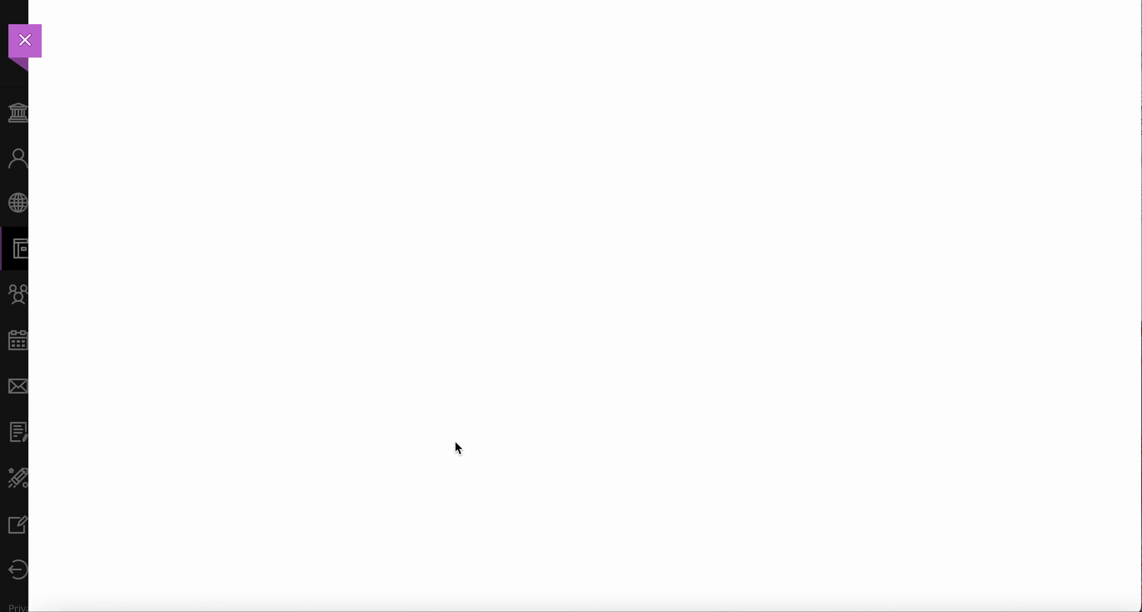
text(Sam)
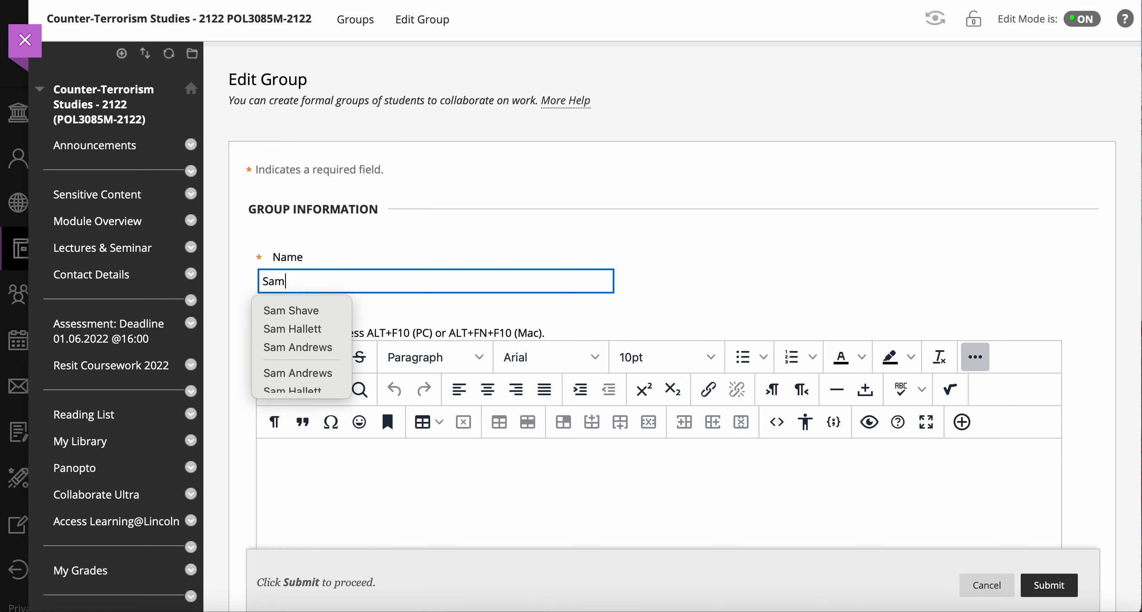
text('s Group)
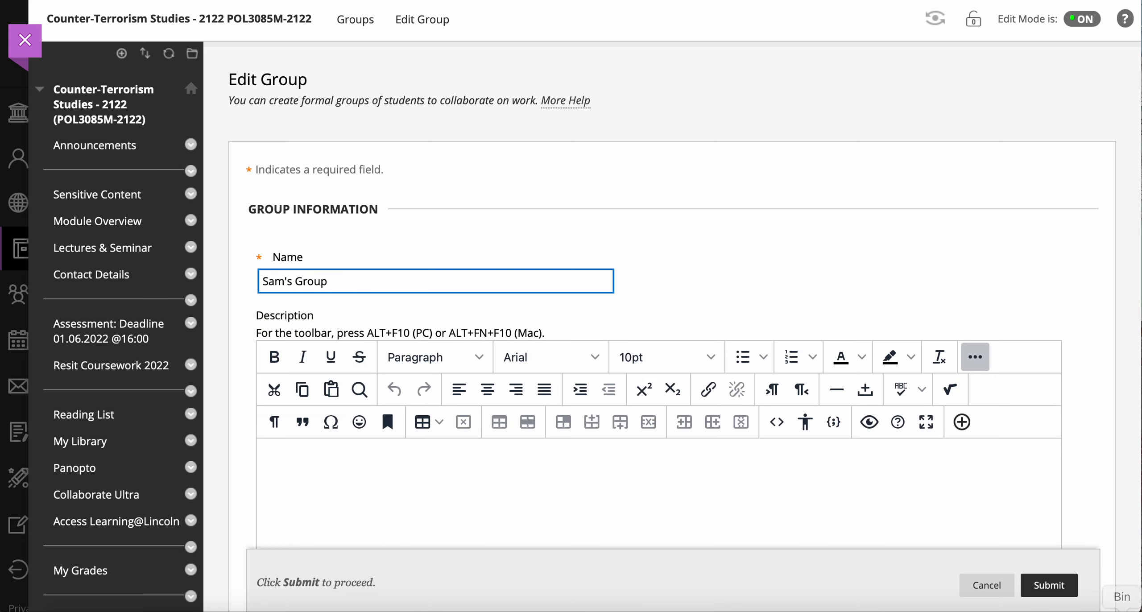
click(1057, 596)
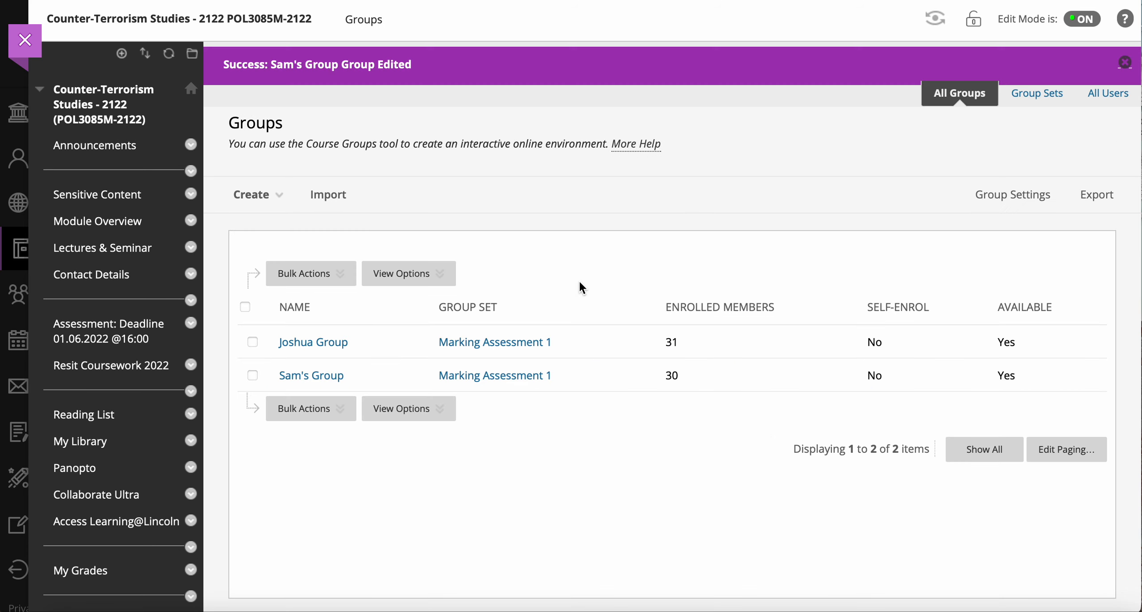
- Examine the options available for the Marking Assessment 1 group set
click(562, 342)
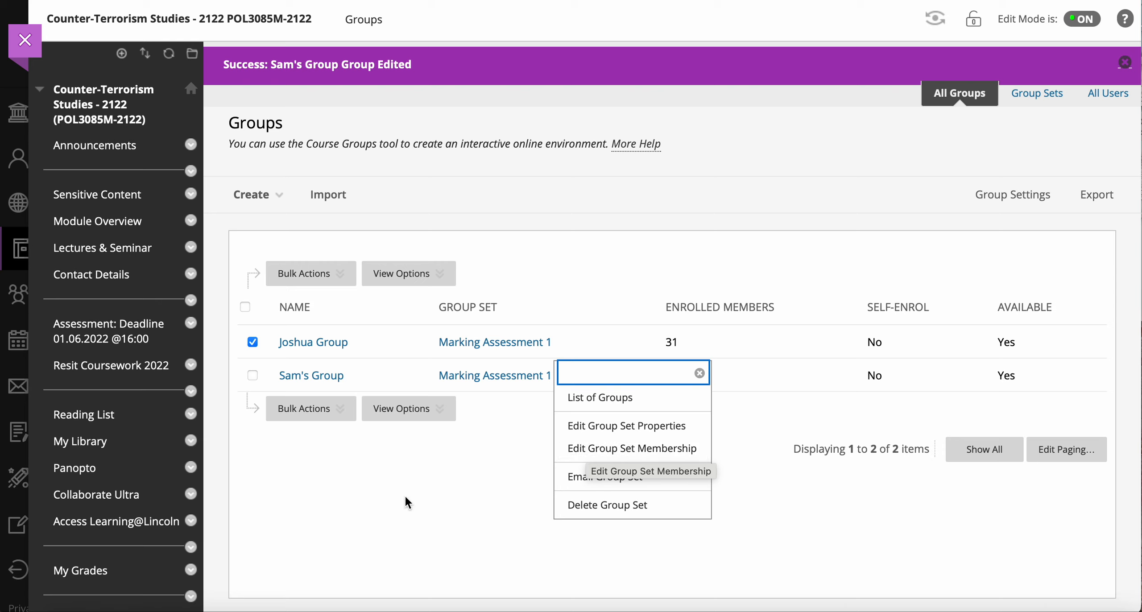
click(206, 476)
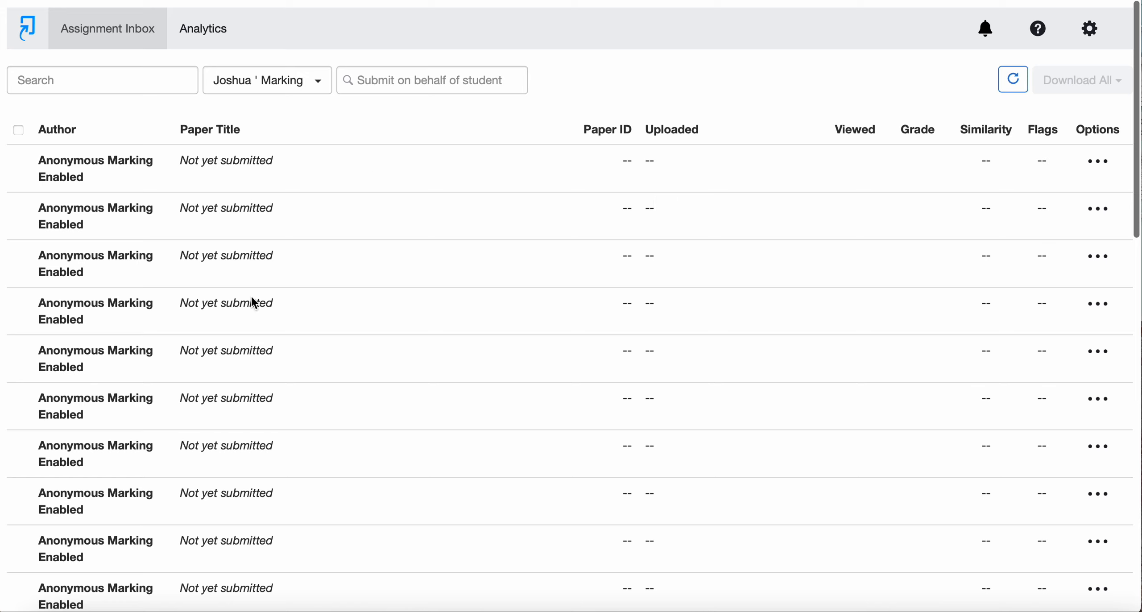
- Show All Students in the submission inbox, and filter the list by the first marker's group within Test Group
click(319, 81)
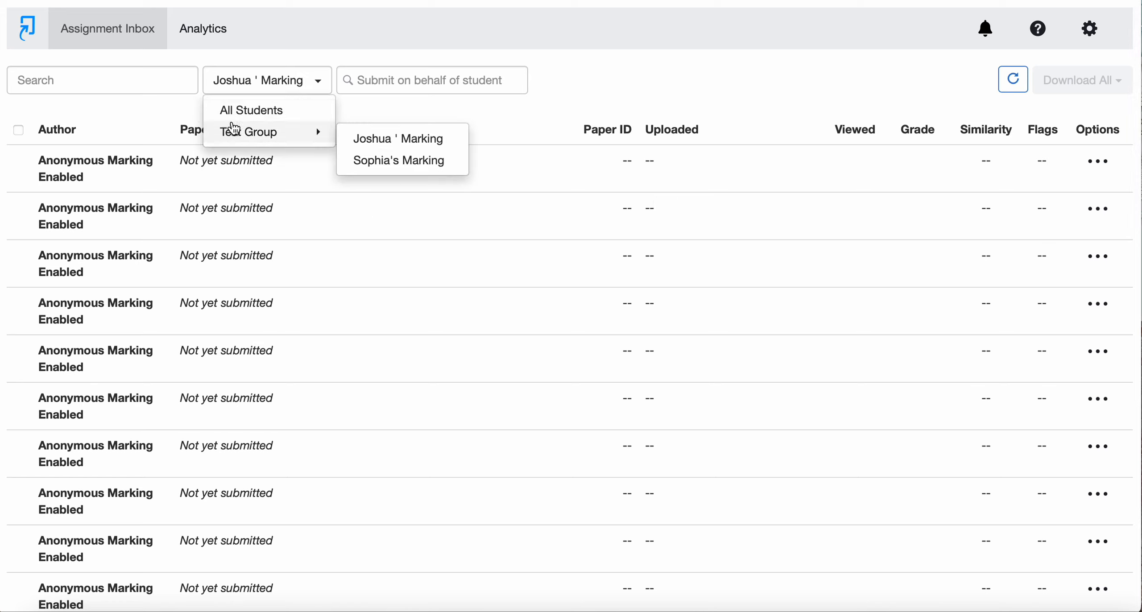
click(244, 112)
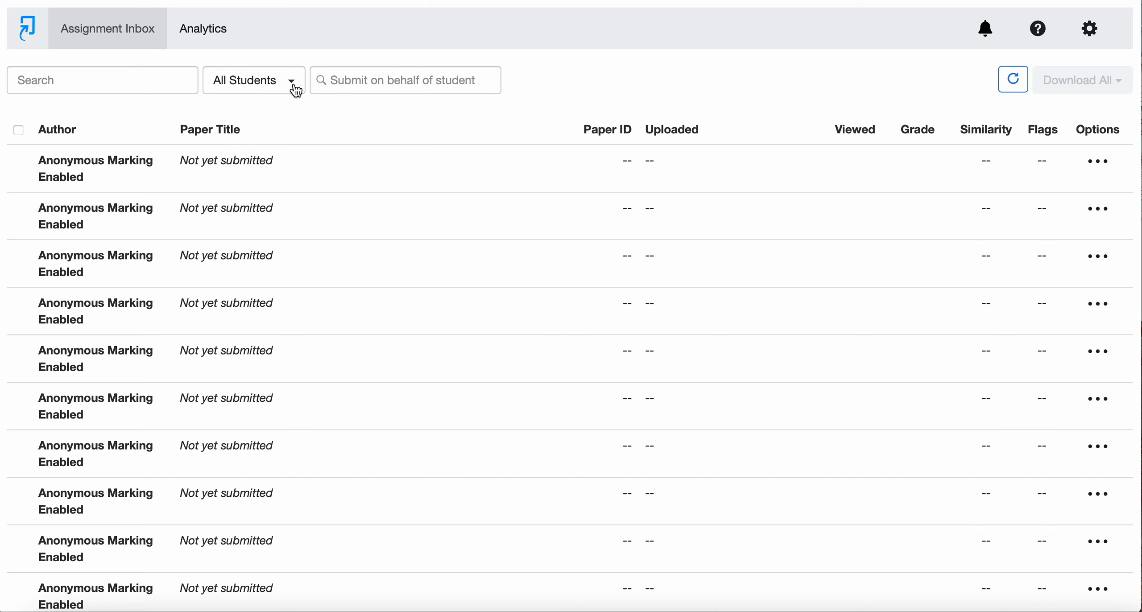
click(292, 85)
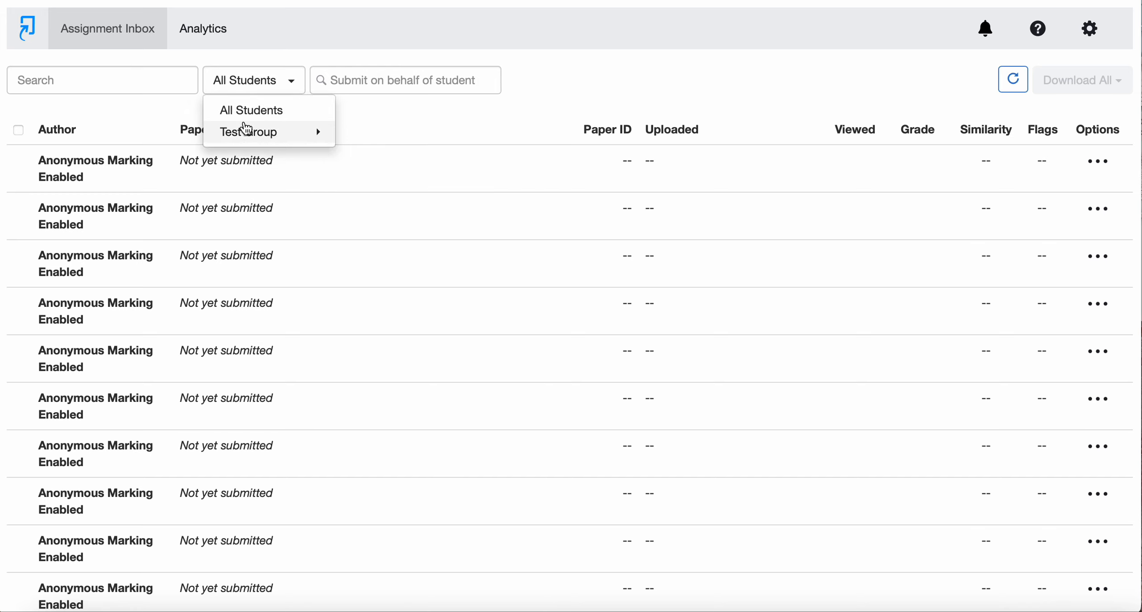
mouse_move(250, 138)
click(312, 143)
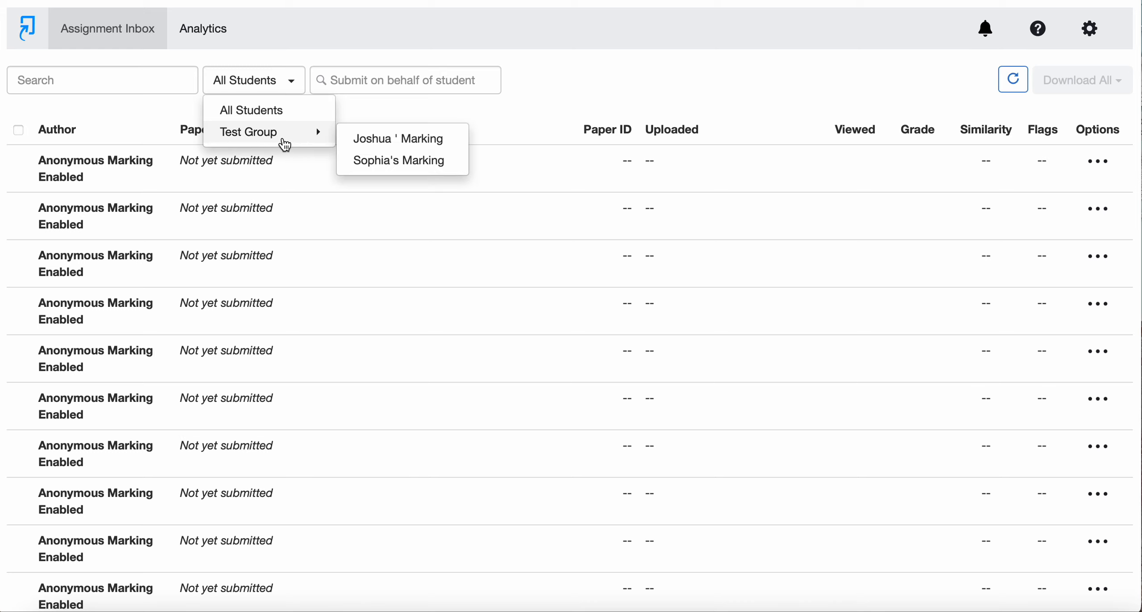
click(386, 143)
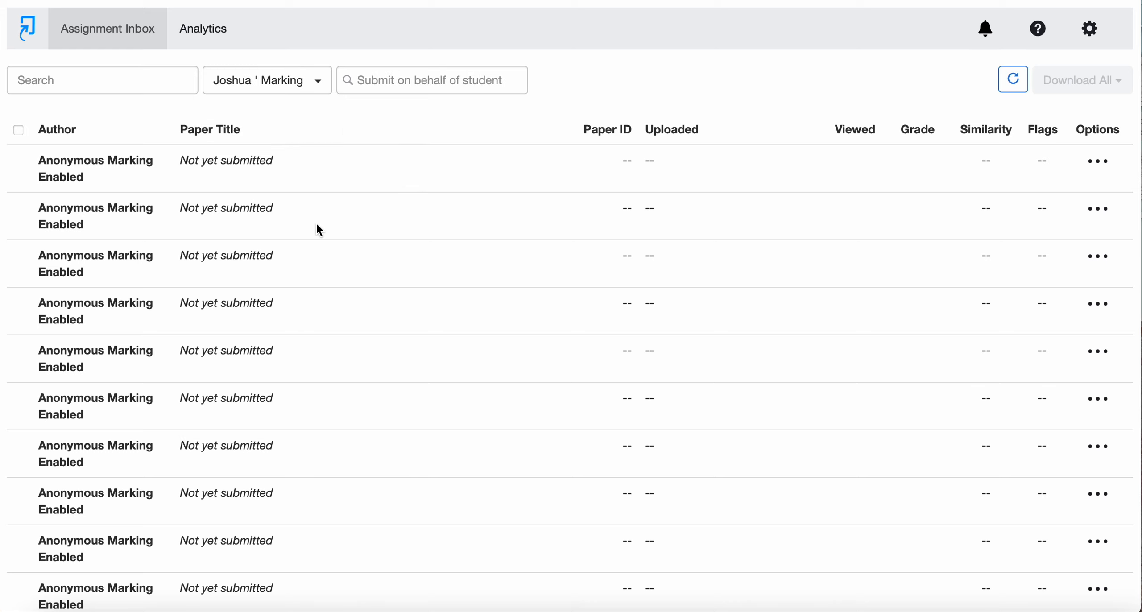
scroll(315, 237, down, 3)
scroll(315, 236, up, 3)
scroll(315, 237, down, 5)
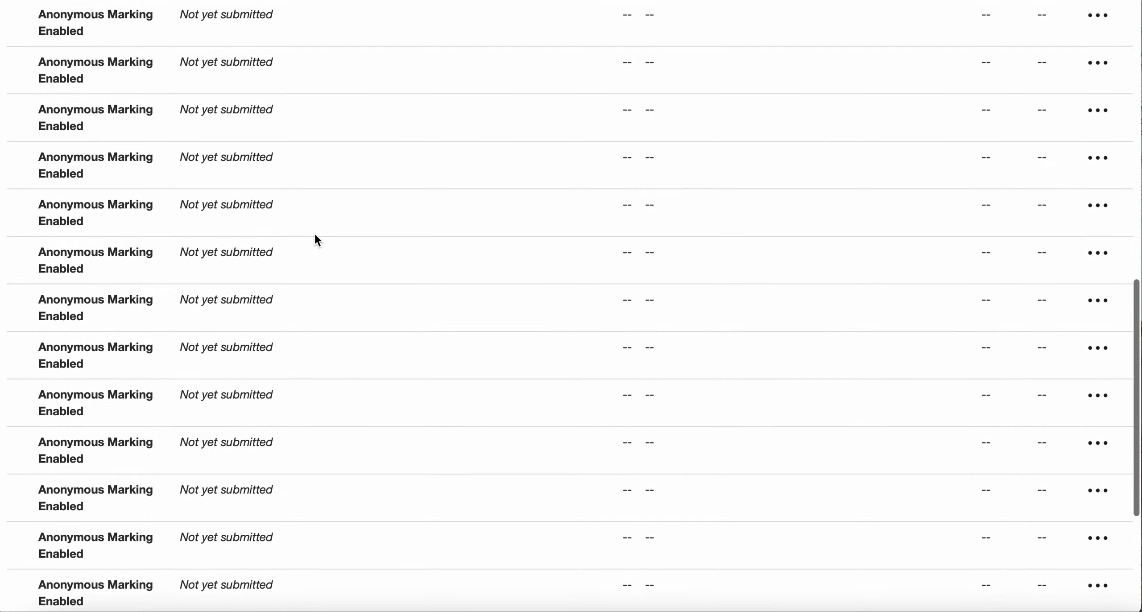
scroll(315, 237, up, 5)
scroll(315, 240, down, 1)
- Check the marking groups offered under Test Group, and refresh the submission inbox
click(314, 80)
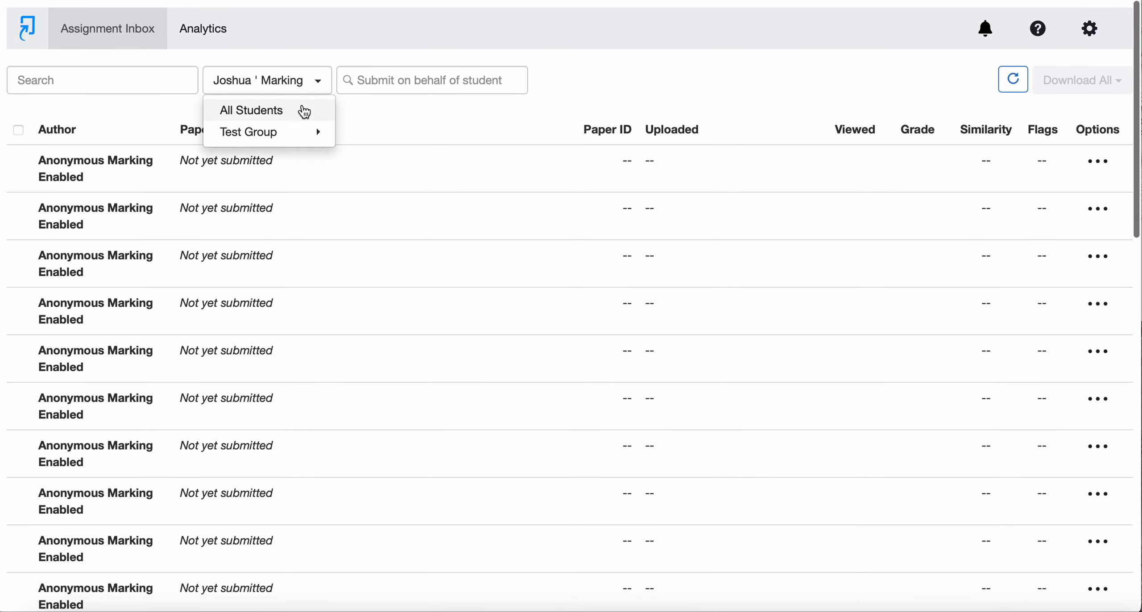
mouse_move(296, 134)
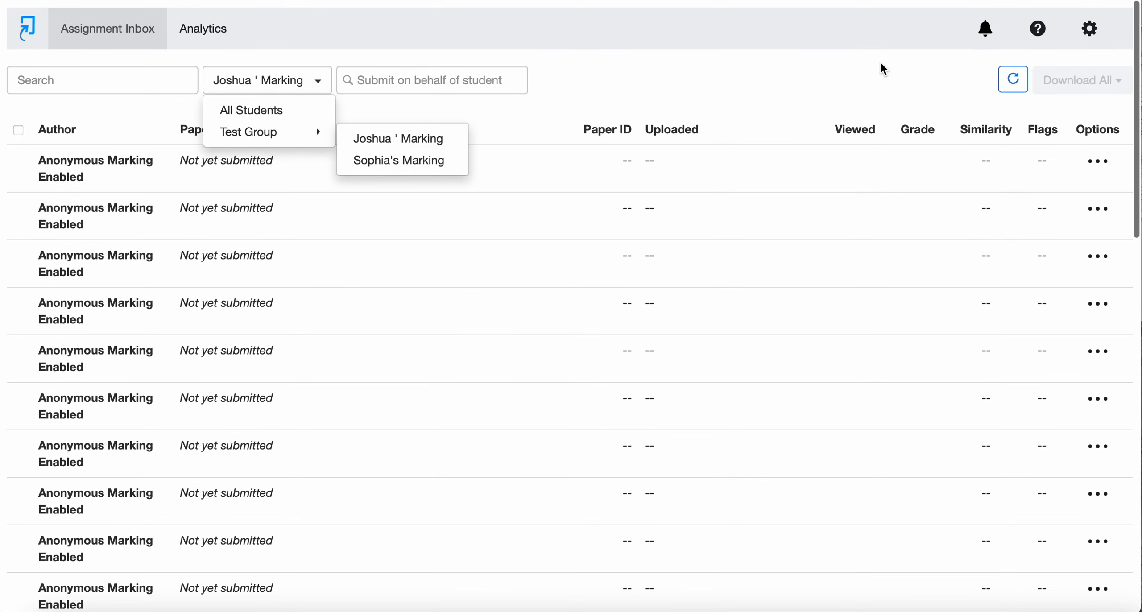
click(1013, 85)
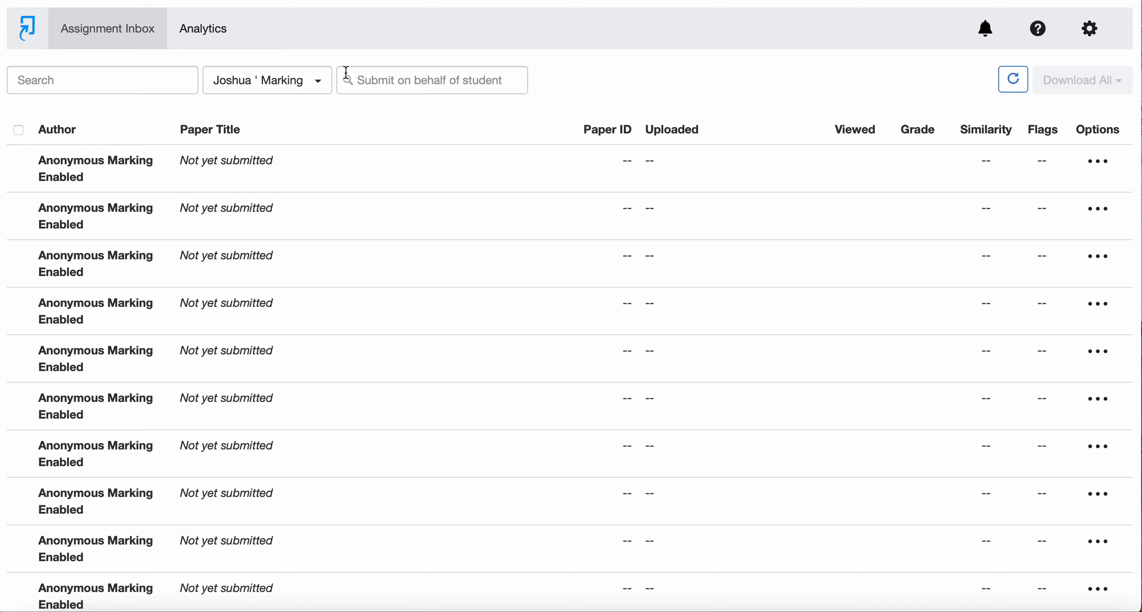
- Filter the submissions by the first marker's group in Marking Assessment 1, and switch the filter to the second marker's group
click(321, 85)
mouse_move(319, 145)
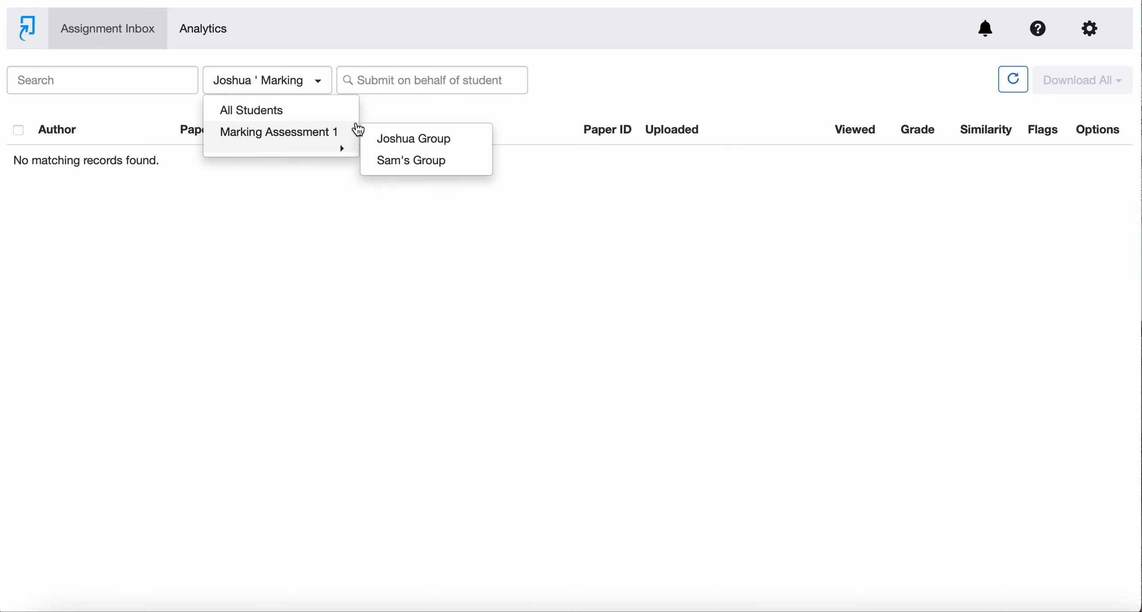
click(391, 150)
click(288, 81)
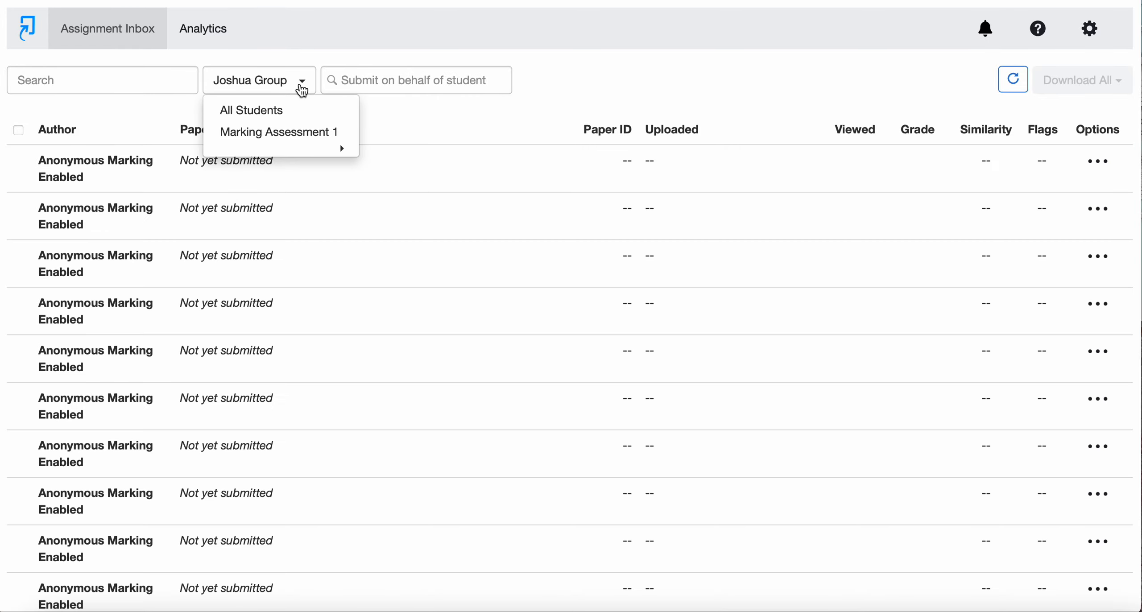
mouse_move(312, 140)
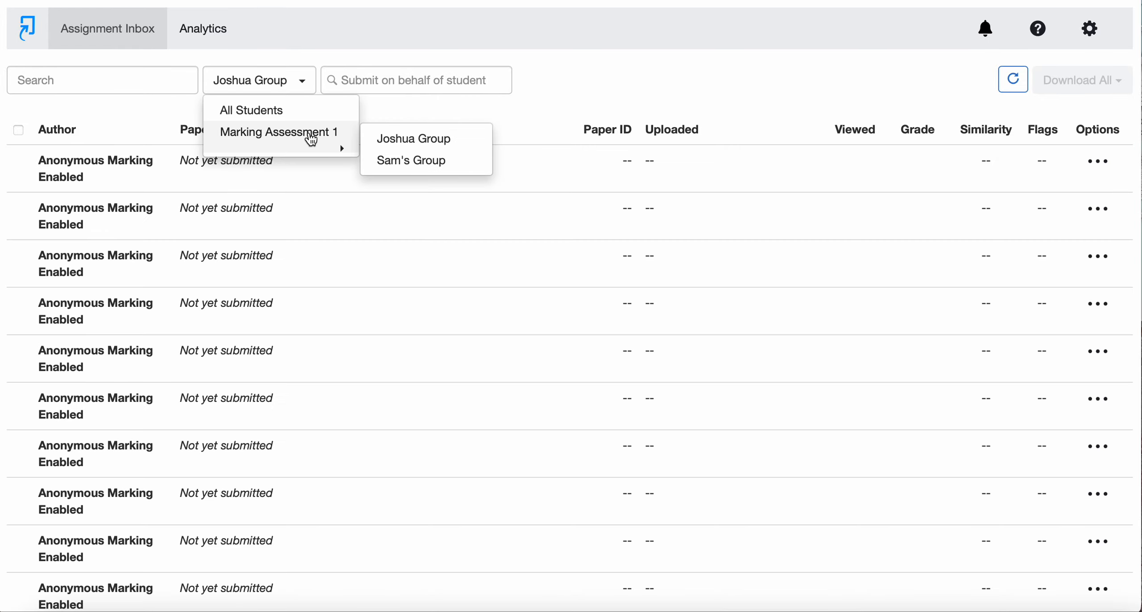
click(415, 163)
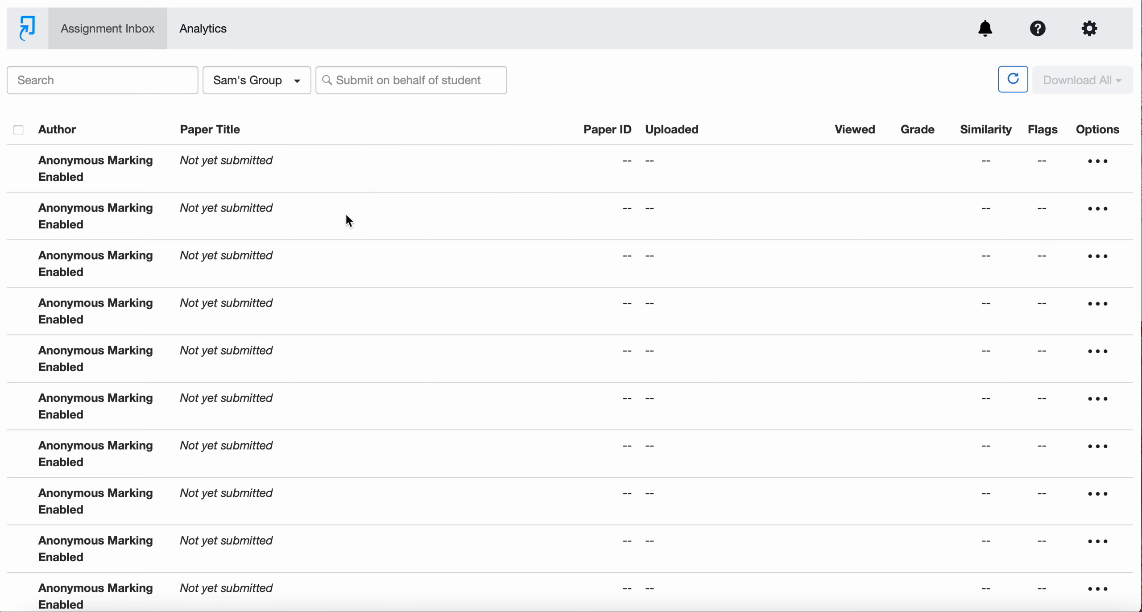